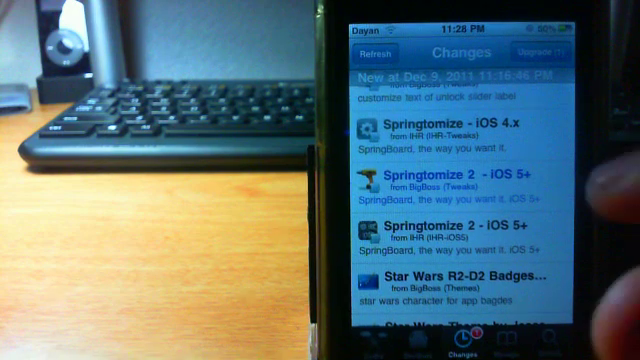
click(450, 230)
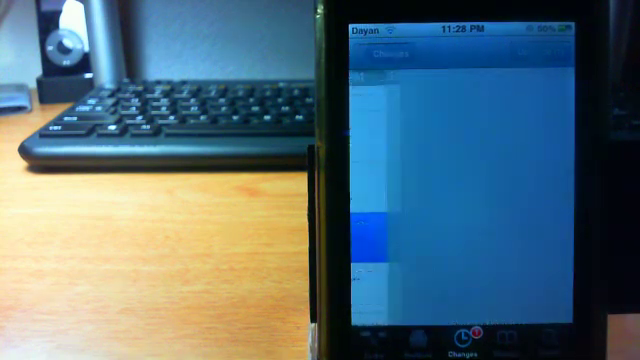